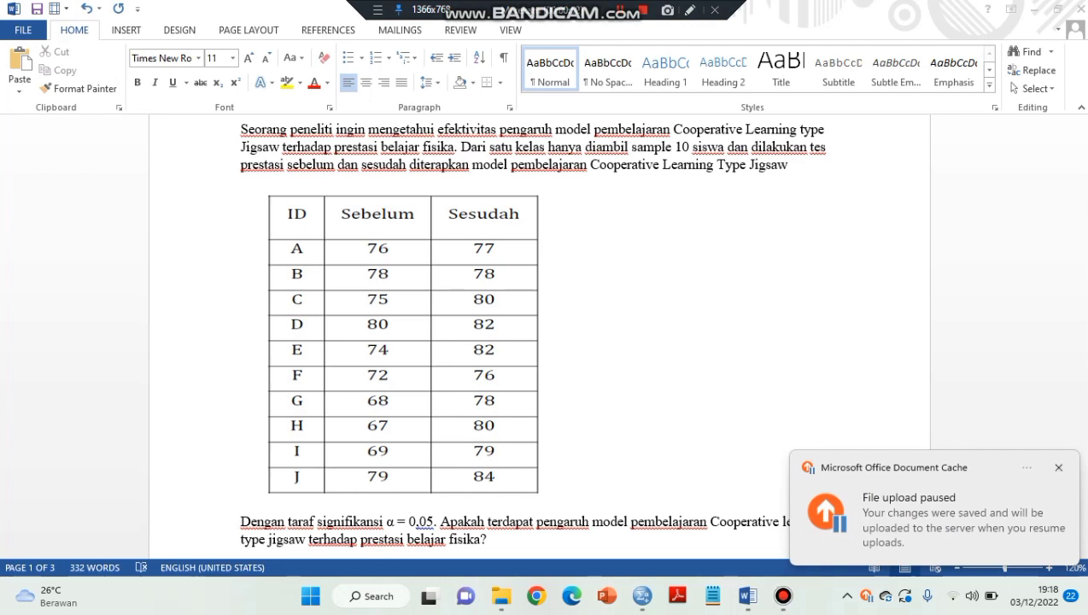
- Switch to the SPSS Data Editor and define two variables named sebelum and sesudah
{"action": "left_click", "coordinate": [1059, 469]}
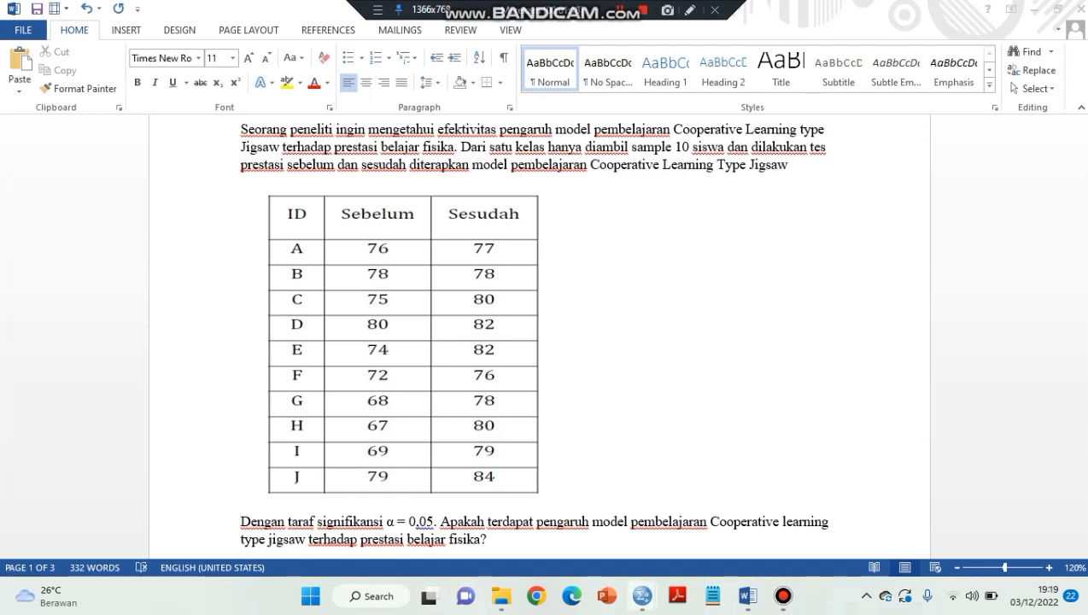
{"action": "mouse_move", "coordinate": [642, 595]}
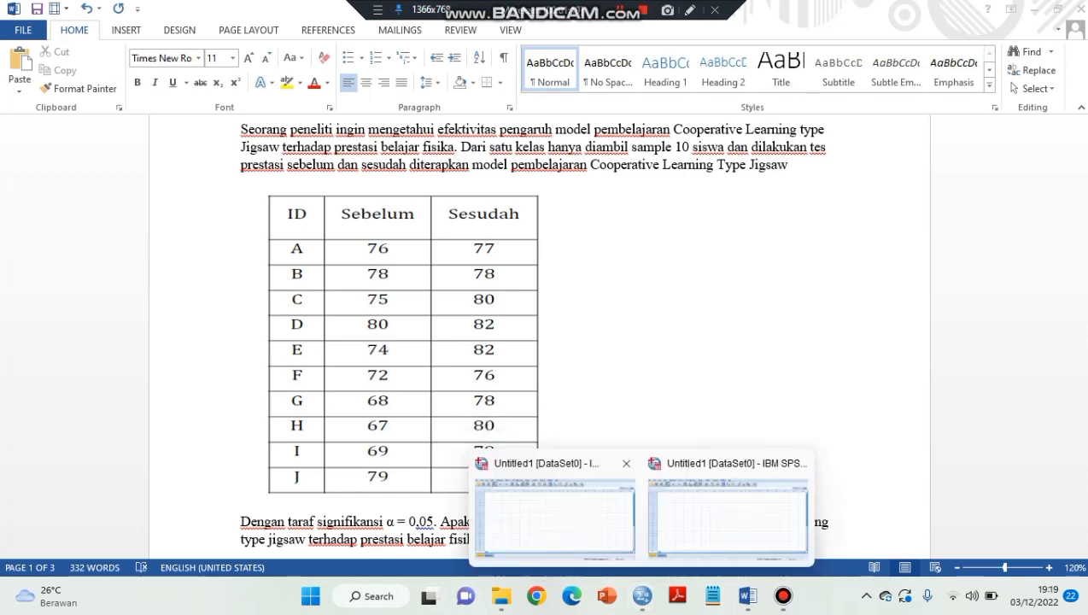
{"action": "left_click", "coordinate": [555, 513]}
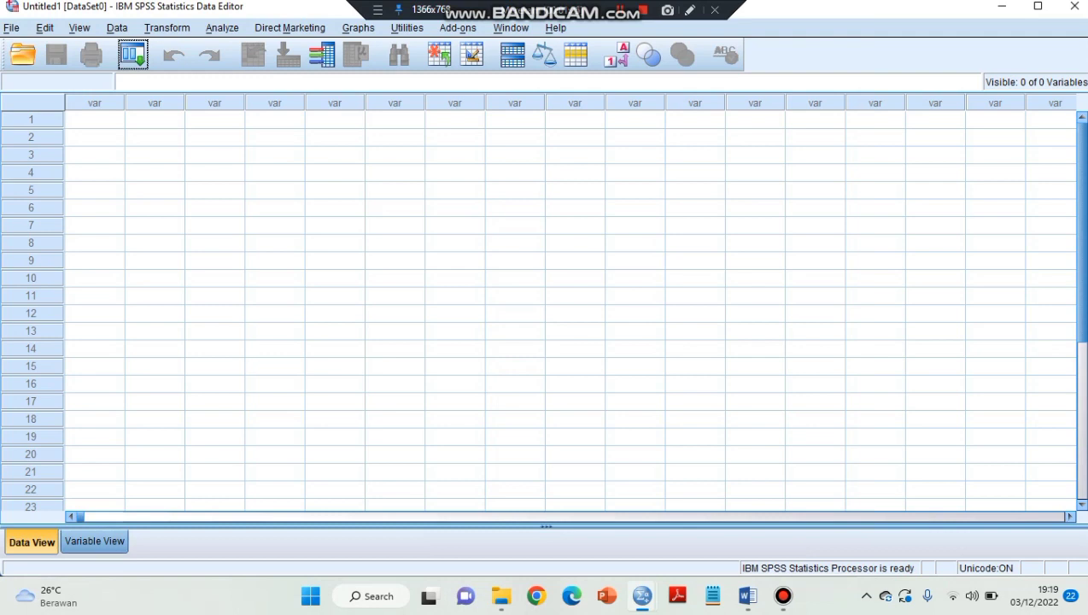
{"action": "left_click", "coordinate": [94, 541]}
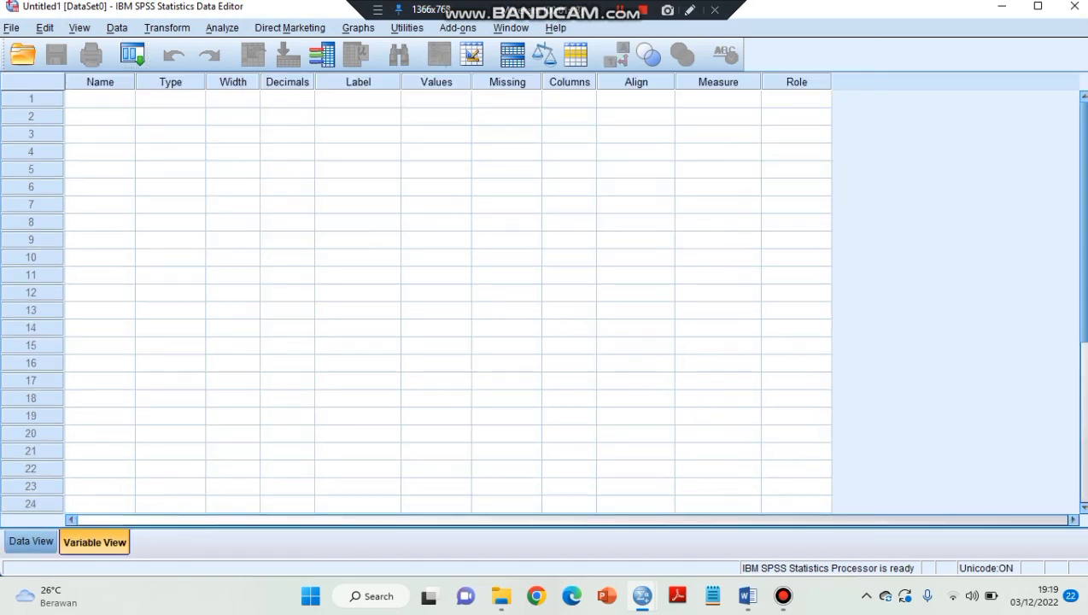
{"action": "left_click", "coordinate": [99, 99]}
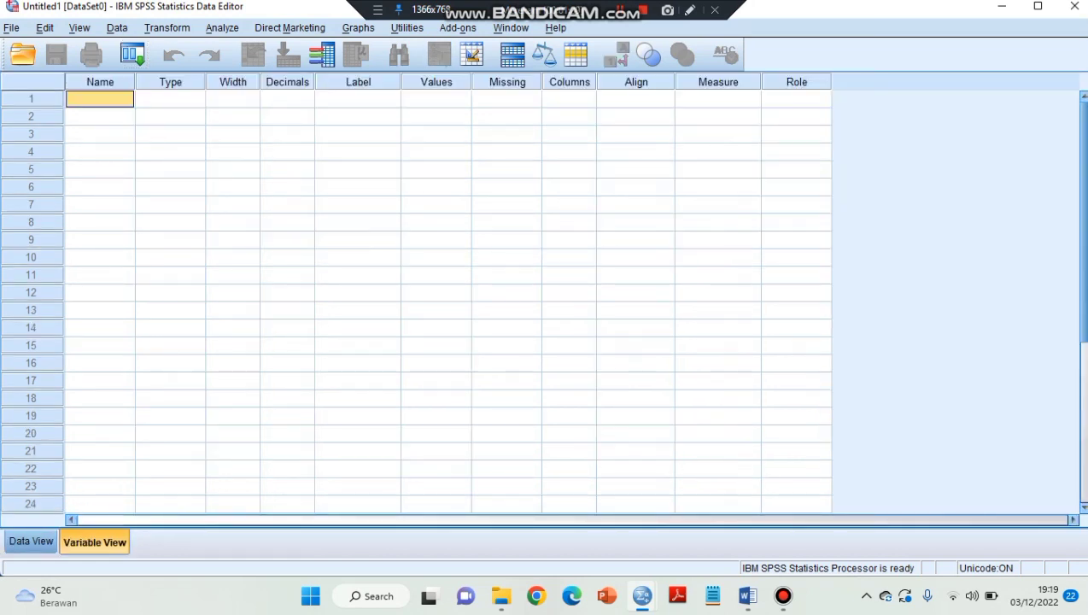
{"action": "type", "text": "sebe"}
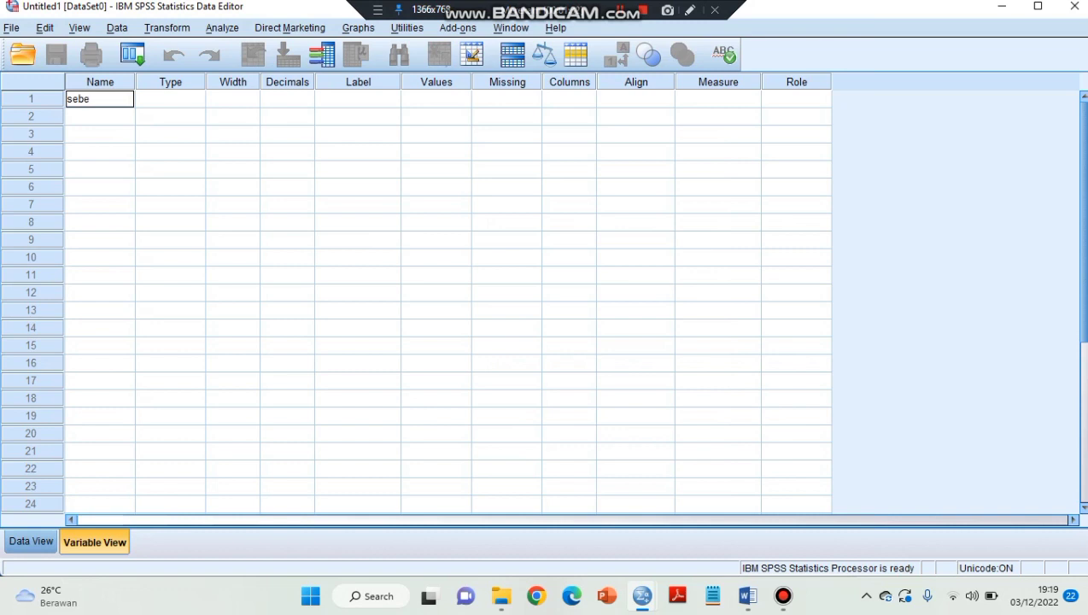
{"action": "type", "text": "lum"}
{"action": "key", "text": "Tab"}
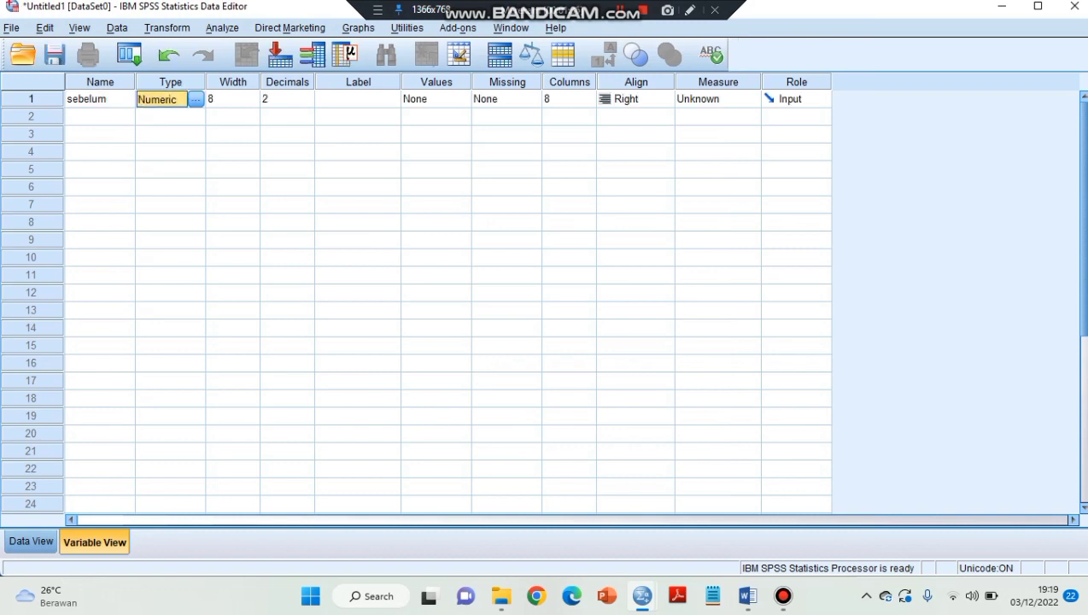
{"action": "left_click", "coordinate": [100, 117]}
{"action": "type", "text": "sesudah"}
{"action": "key", "text": "Tab"}
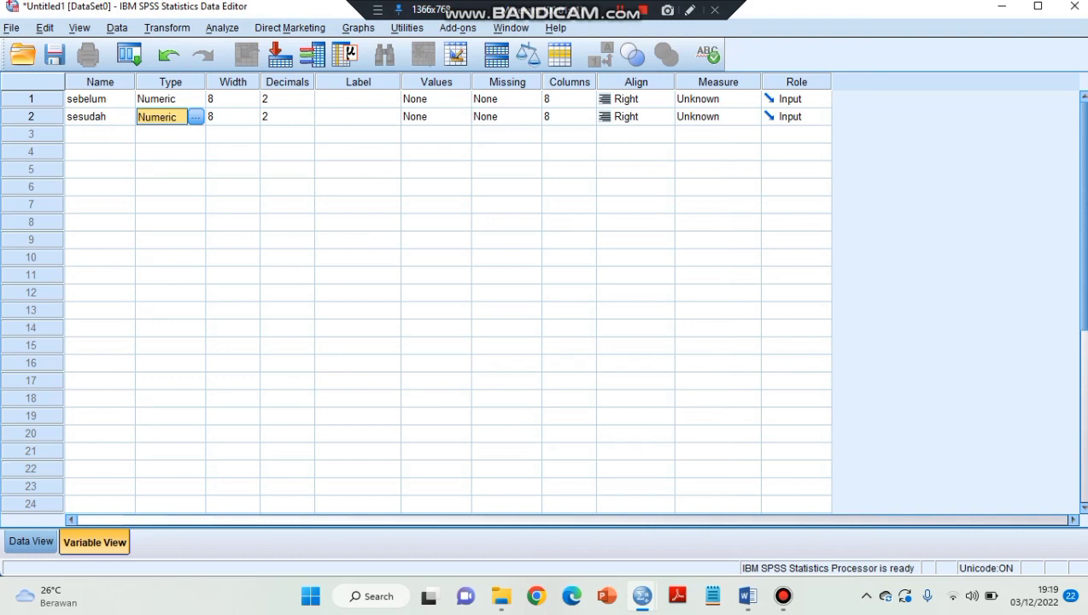
- Switch to the Word document "spss sion" and copy the ten "before" scores, from 76 to 79, listed above Sesudah(y)
{"action": "left_click", "coordinate": [30, 541]}
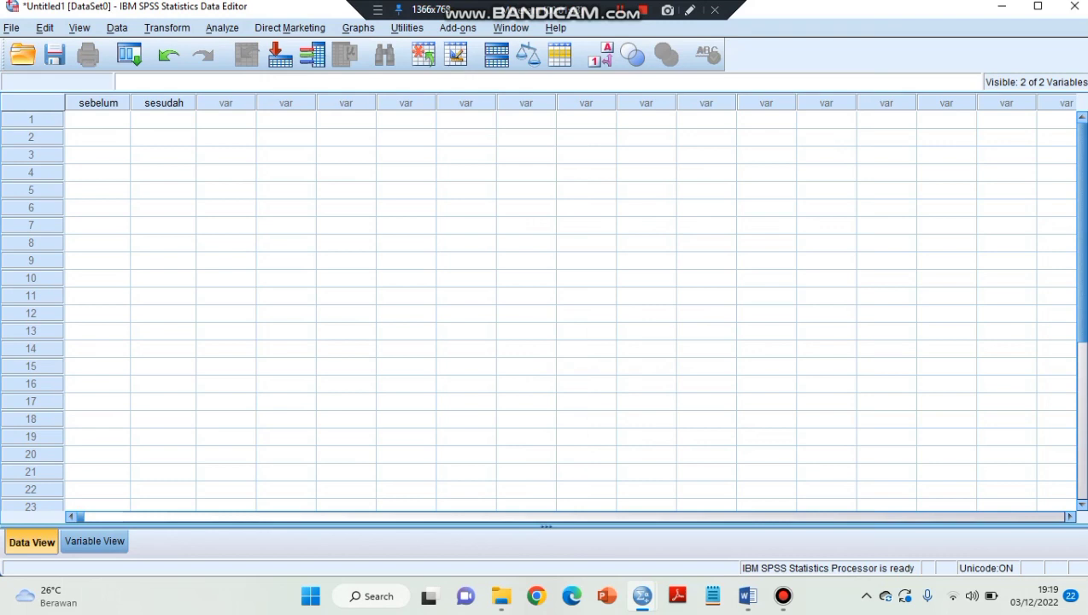
{"action": "mouse_move", "coordinate": [748, 596]}
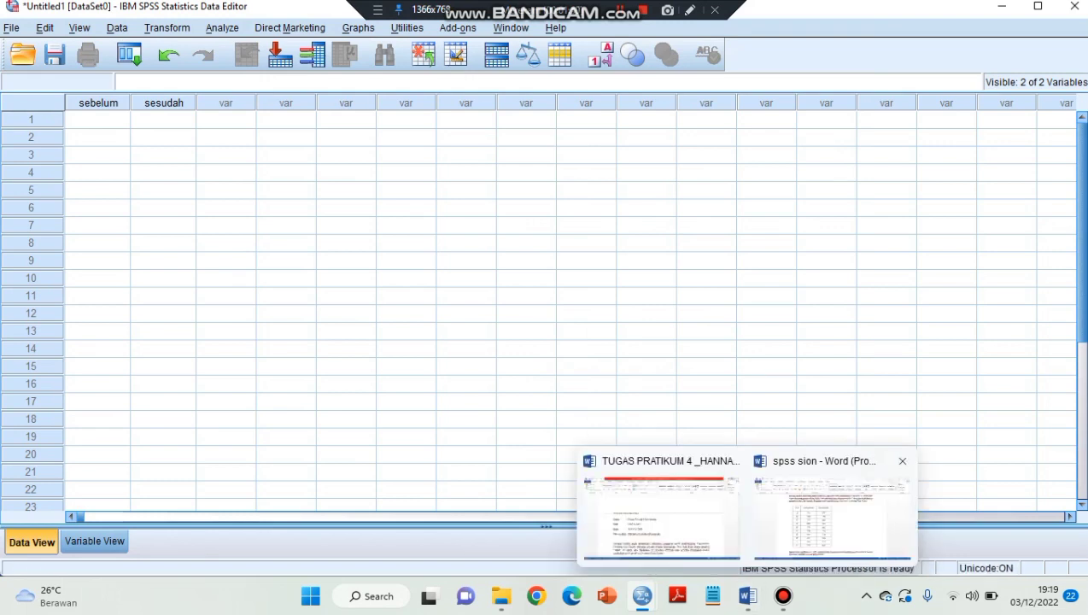
{"action": "left_click", "coordinate": [833, 513]}
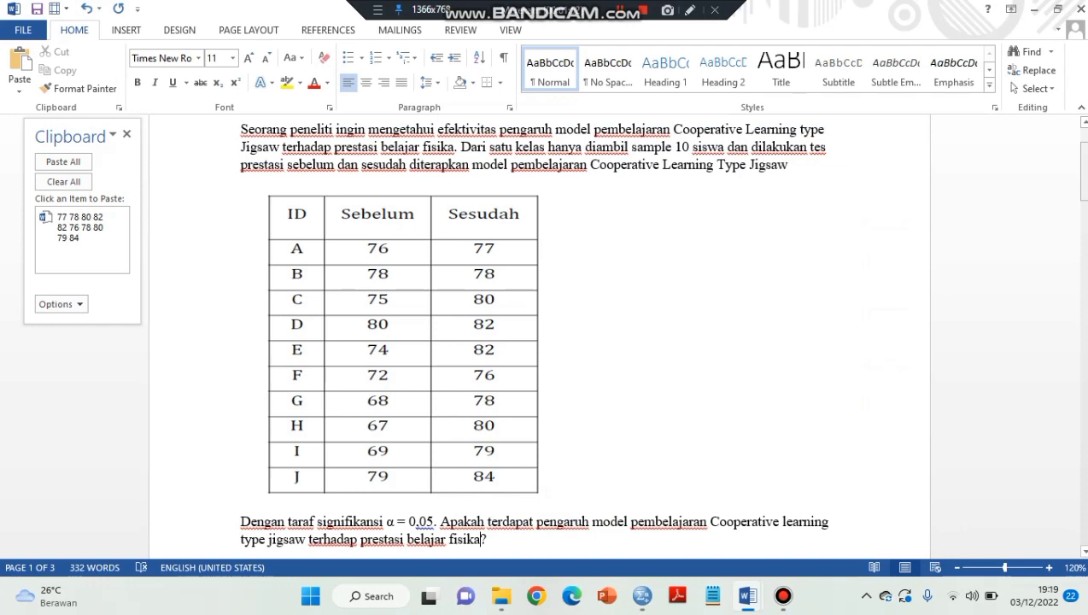
{"action": "scroll", "coordinate": [539, 342], "scroll_direction": "down", "scroll_amount": 15}
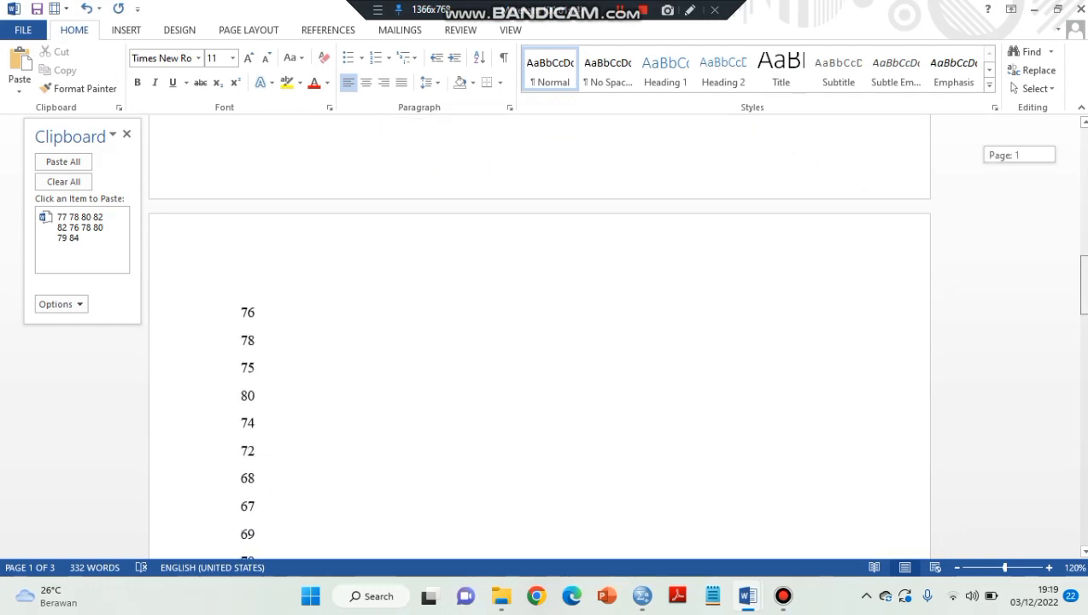
{"action": "scroll", "coordinate": [538, 341], "scroll_direction": "up", "scroll_amount": 2}
{"action": "scroll", "coordinate": [538, 342], "scroll_direction": "down", "scroll_amount": 3}
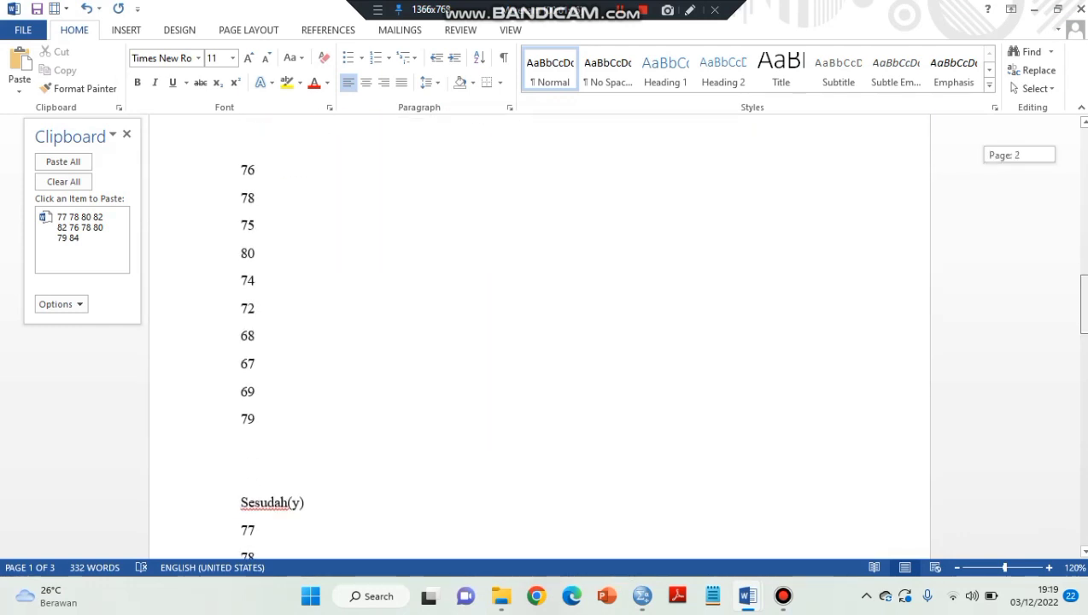
{"action": "left_click_drag", "start_coordinate": [241, 170], "coordinate": [259, 419]}
{"action": "key", "text": "ctrl+c"}
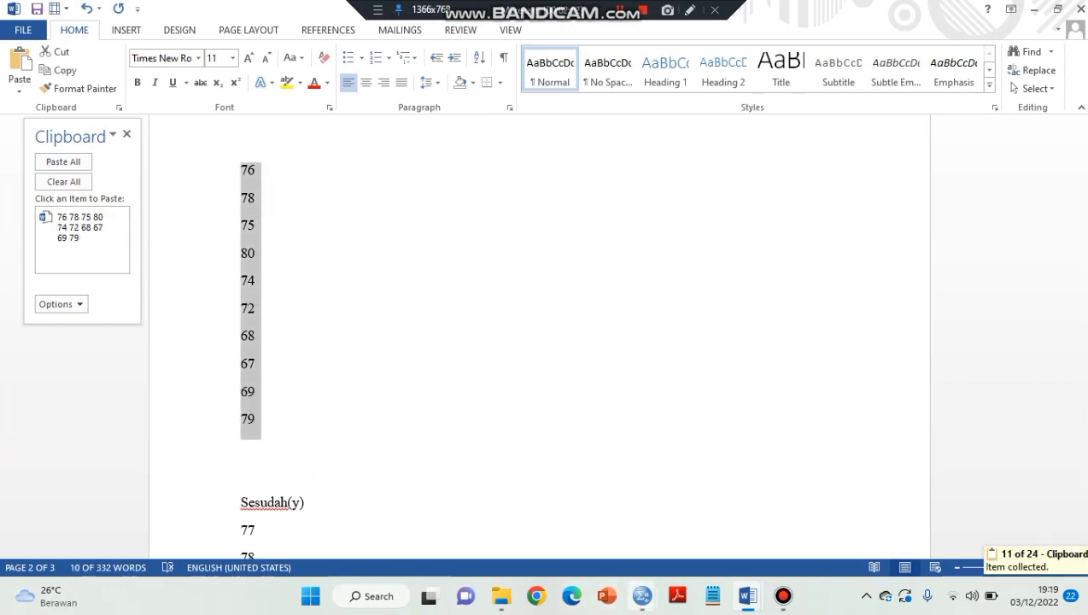
- Return to the SPSS dataset and paste the copied scores into the sebelum column from row 1
{"action": "mouse_move", "coordinate": [642, 597]}
{"action": "left_click", "coordinate": [555, 513]}
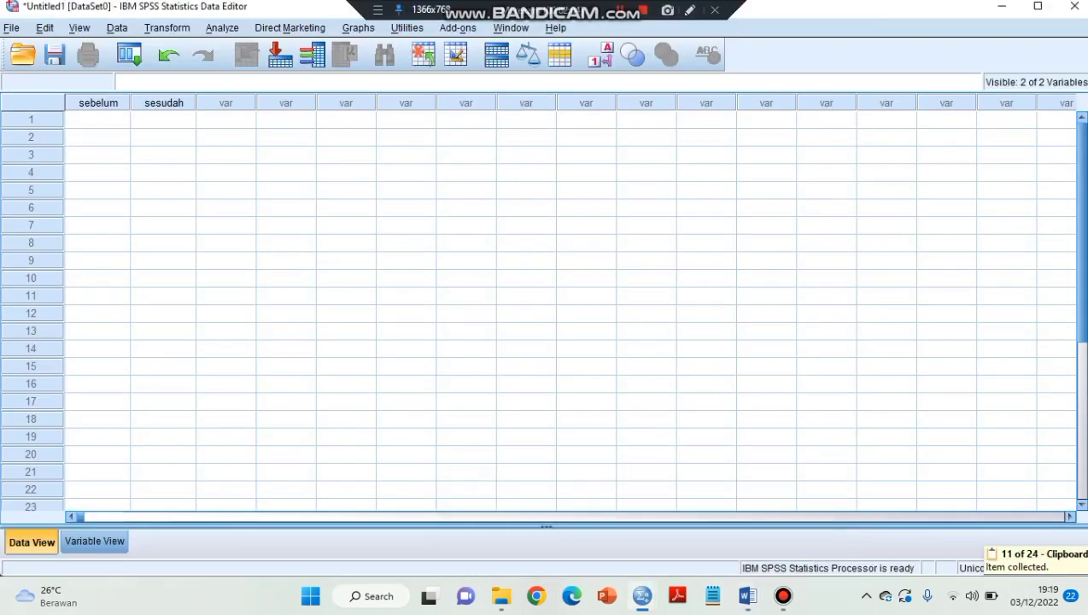
{"action": "left_click", "coordinate": [97, 120]}
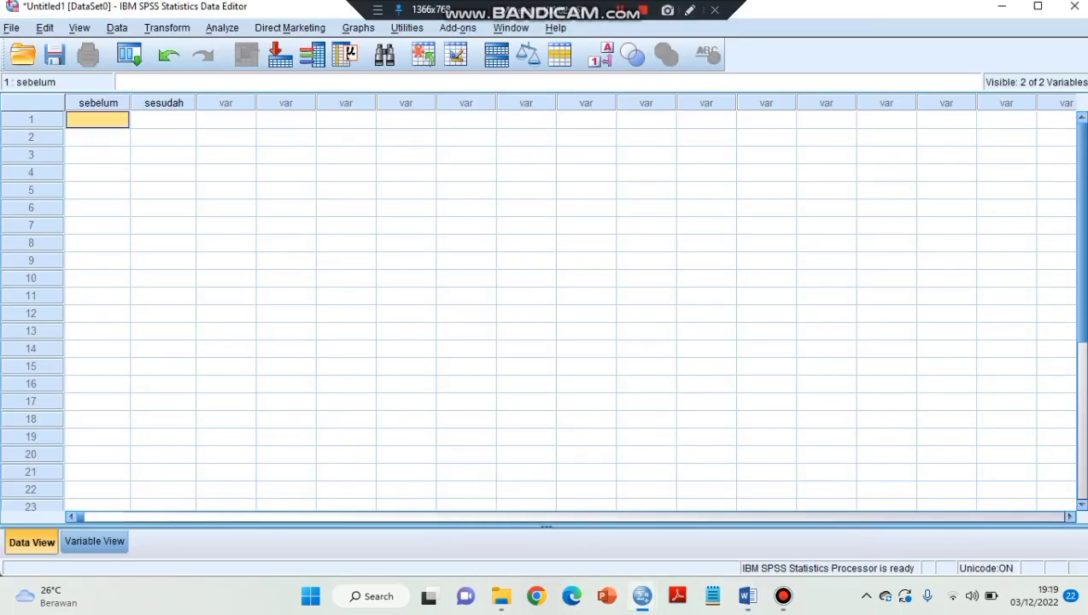
{"action": "key", "text": "ctrl+v"}
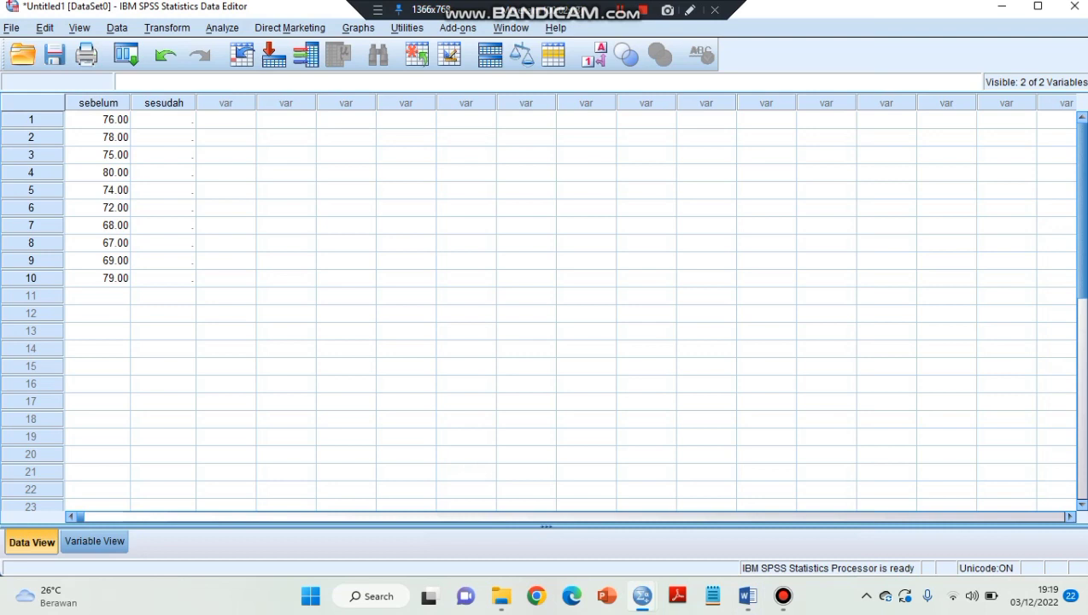
- Switch back to the "spss sion" Word document and copy the ten scores listed under Sesudah(y), from 77 to 84
{"action": "mouse_move", "coordinate": [748, 596]}
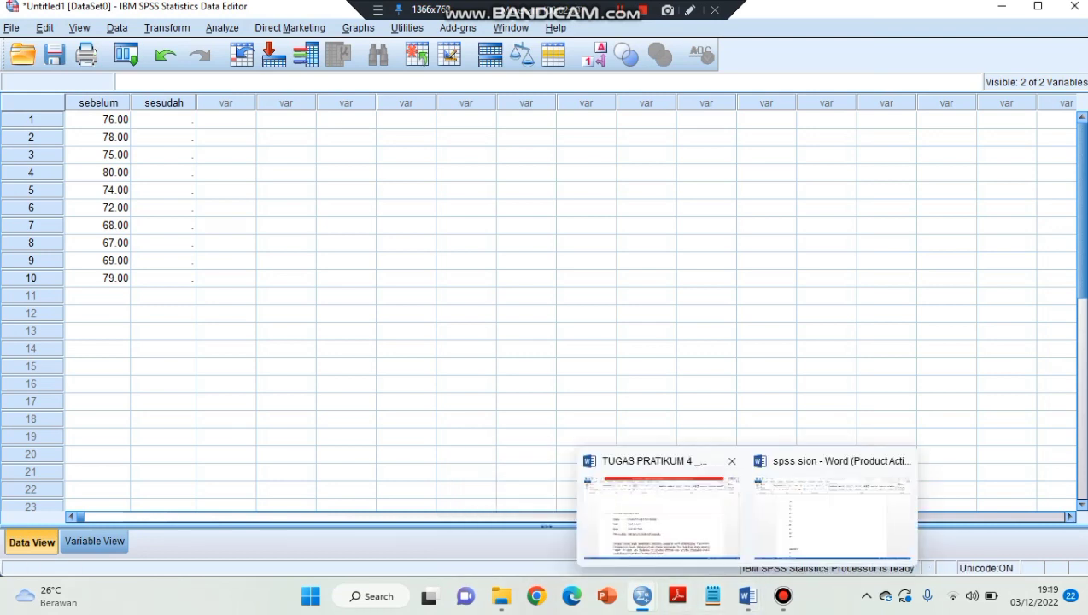
{"action": "left_click", "coordinate": [832, 519]}
{"action": "left_click_drag", "start_coordinate": [1083, 304], "coordinate": [1083, 346]}
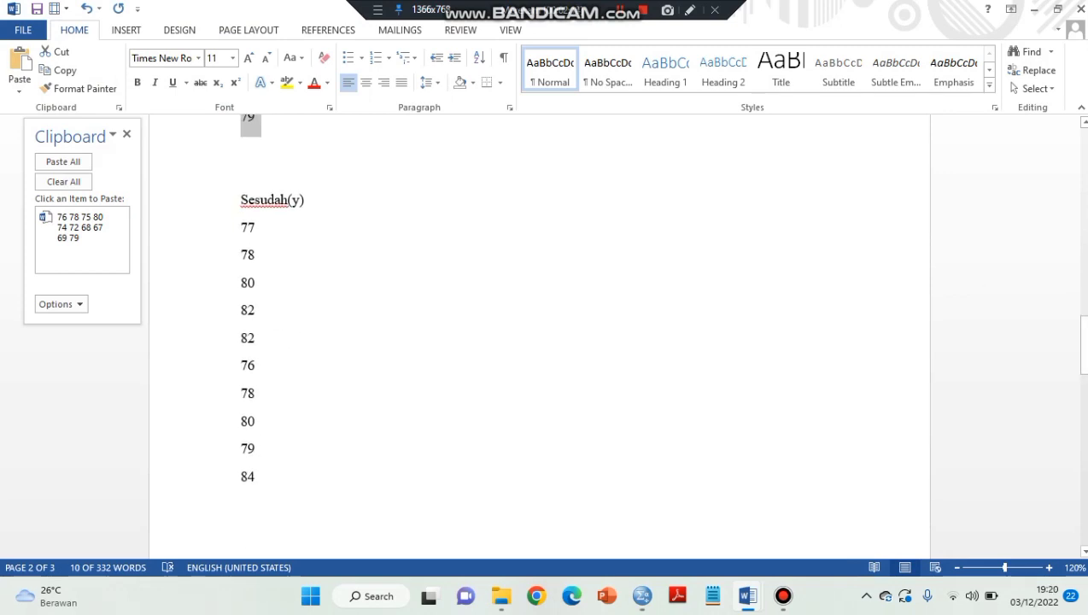
{"action": "left_click_drag", "start_coordinate": [241, 227], "coordinate": [256, 489]}
{"action": "key", "text": "ctrl+c"}
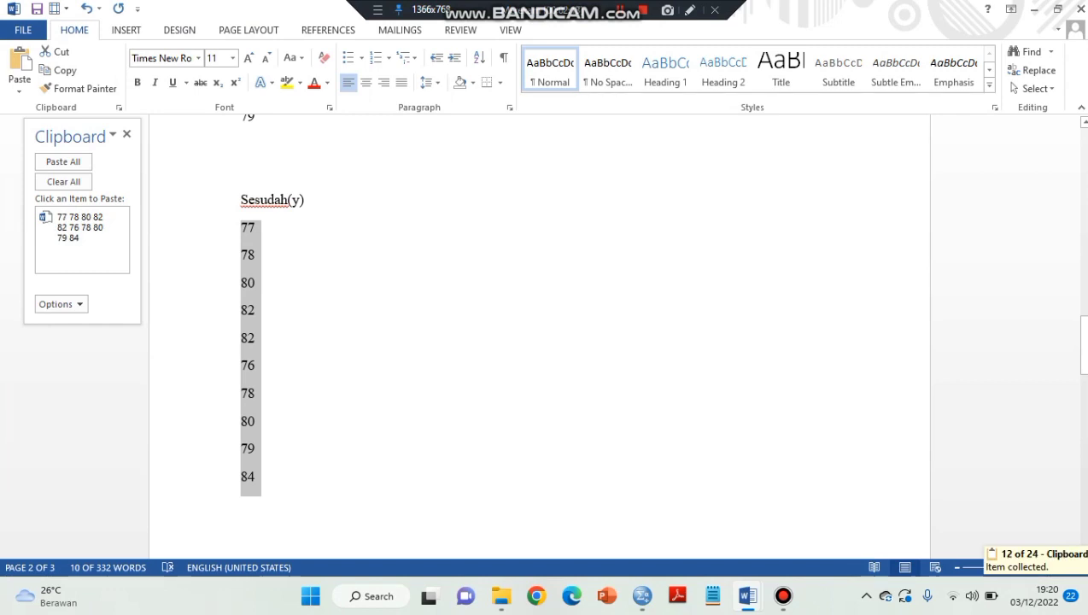
- Return to the SPSS dataset and paste the copied scores into the sesudah column from row 1
{"action": "mouse_move", "coordinate": [747, 596]}
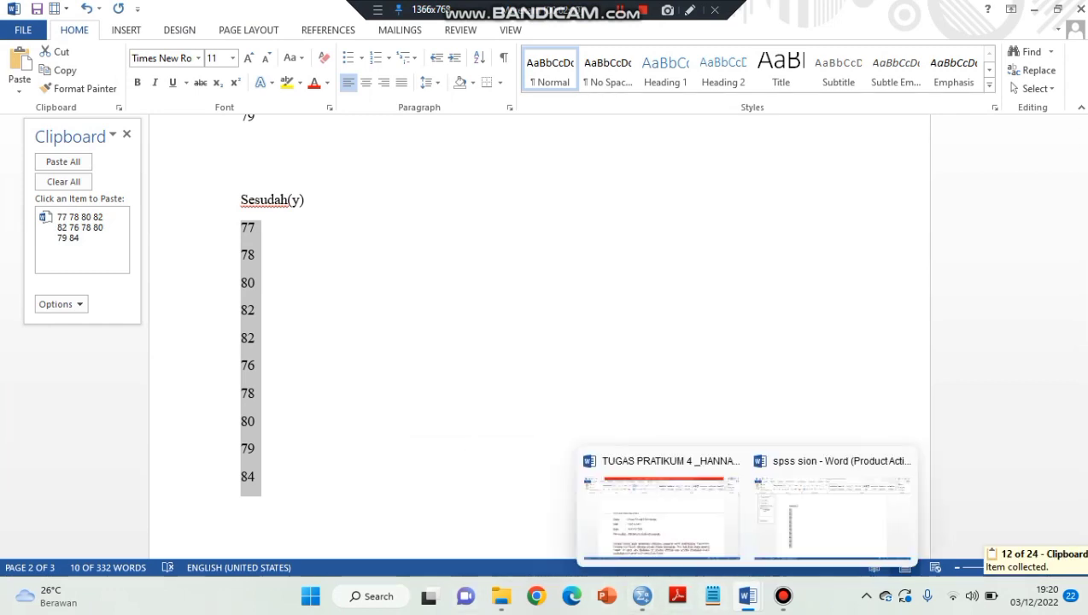
{"action": "mouse_move", "coordinate": [642, 596]}
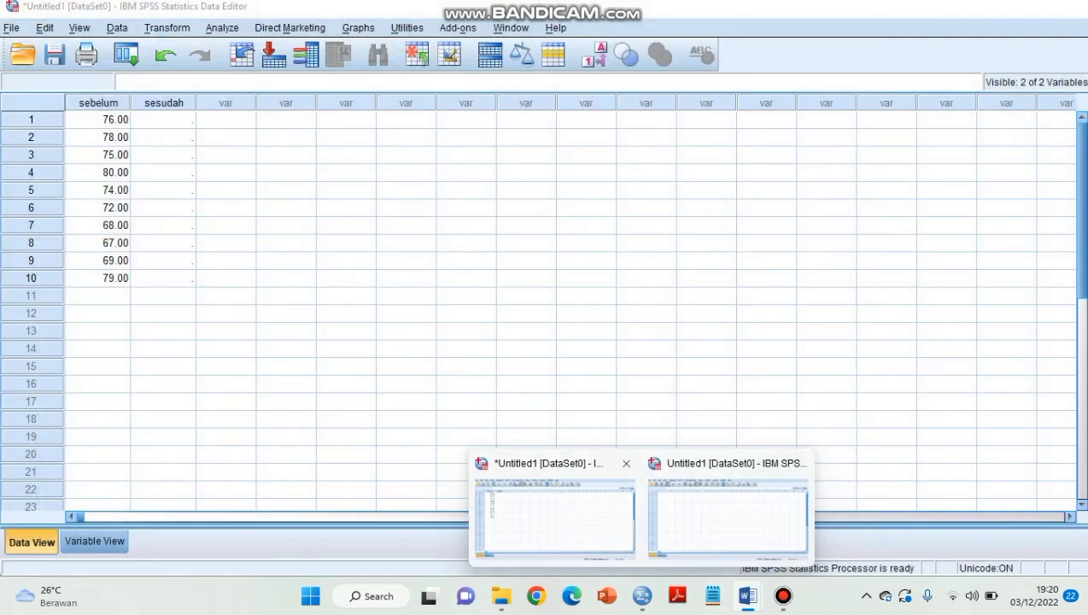
{"action": "left_click", "coordinate": [556, 512]}
{"action": "left_click", "coordinate": [163, 120]}
{"action": "key", "text": "ctrl+v"}
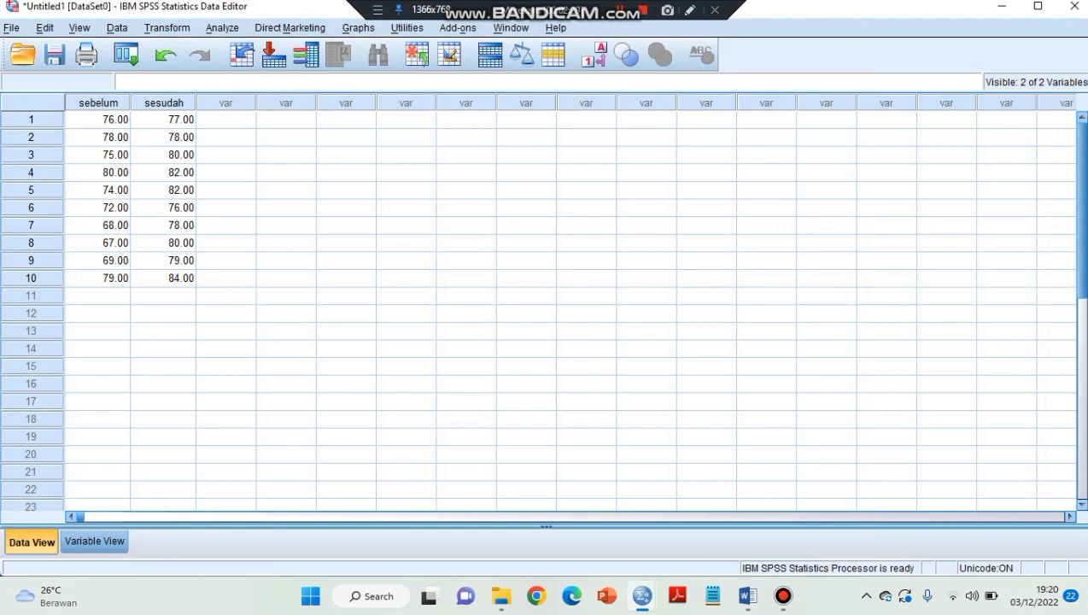
- Run a Paired-Samples T Test with sebelum as Variable1 and sesudah as Variable2 of pair 1
{"action": "left_click", "coordinate": [222, 29]}
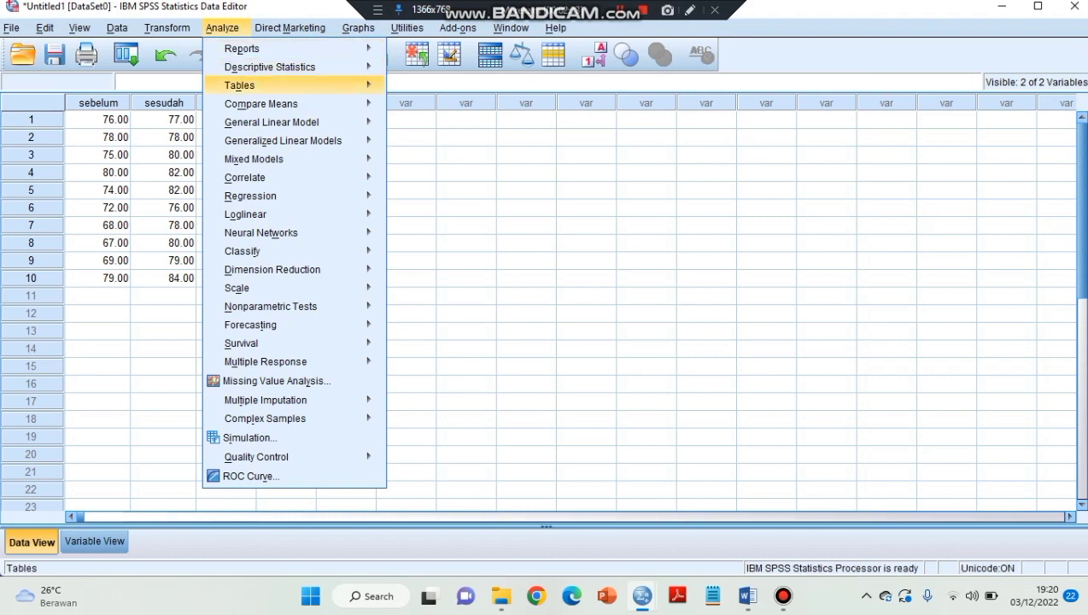
{"action": "mouse_move", "coordinate": [261, 103]}
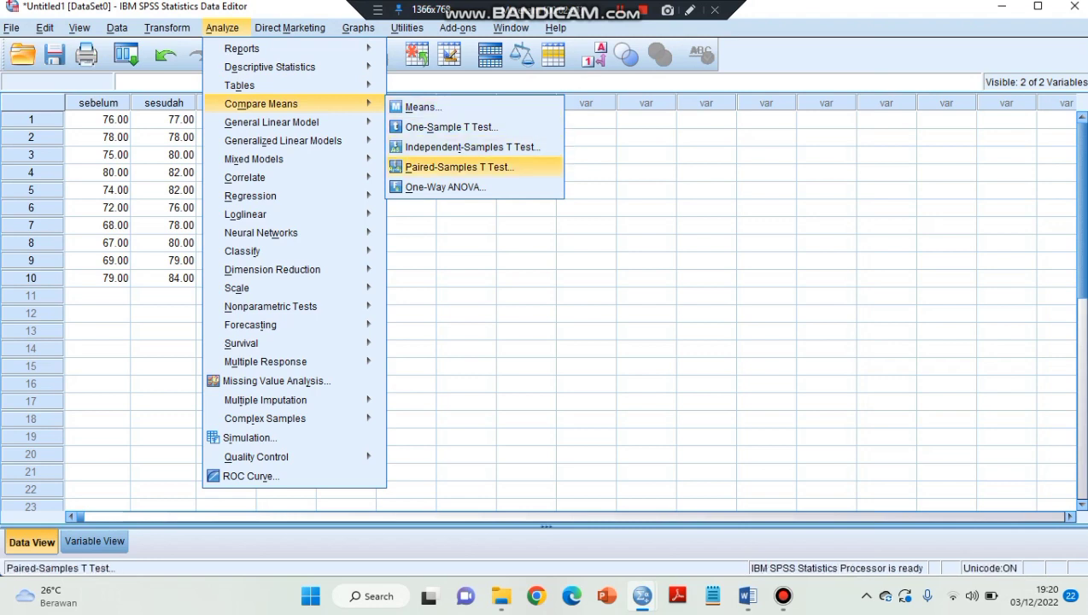
{"action": "left_click", "coordinate": [459, 167]}
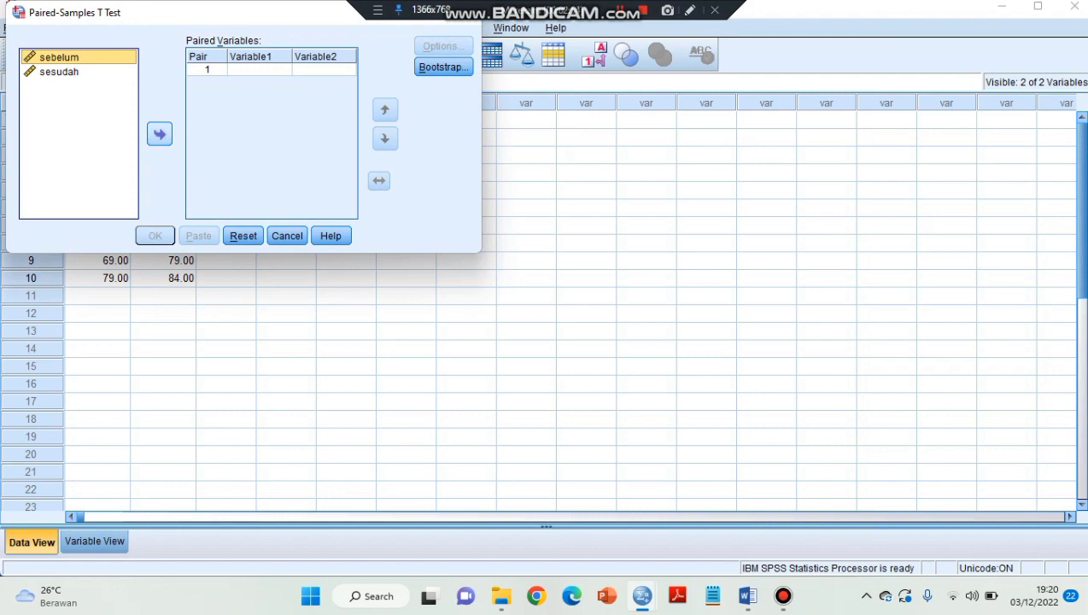
{"action": "left_click", "coordinate": [160, 133]}
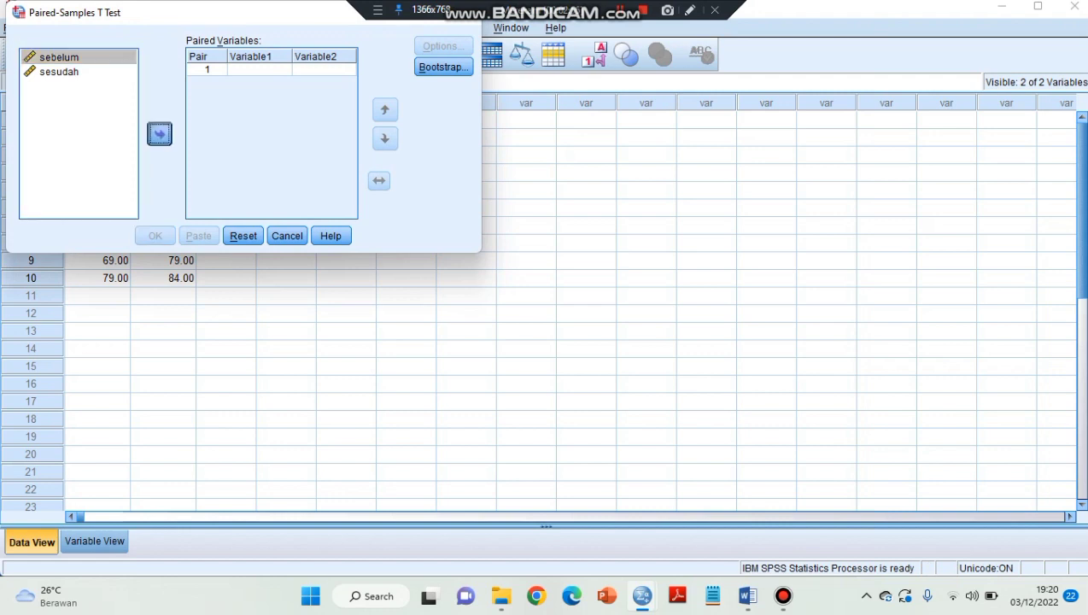
{"action": "left_click", "coordinate": [59, 72]}
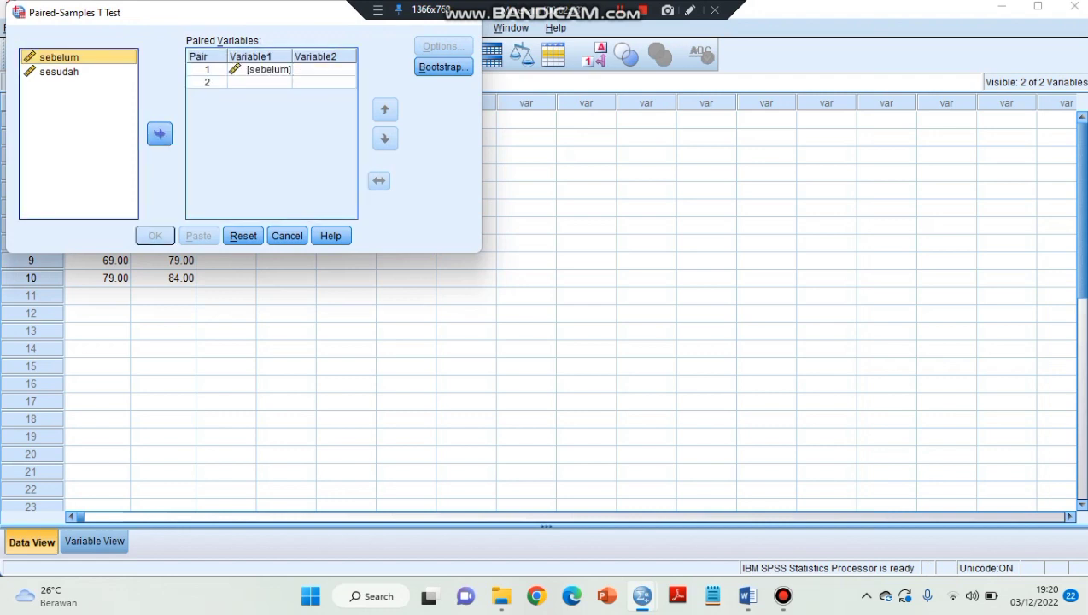
{"action": "left_click", "coordinate": [159, 133]}
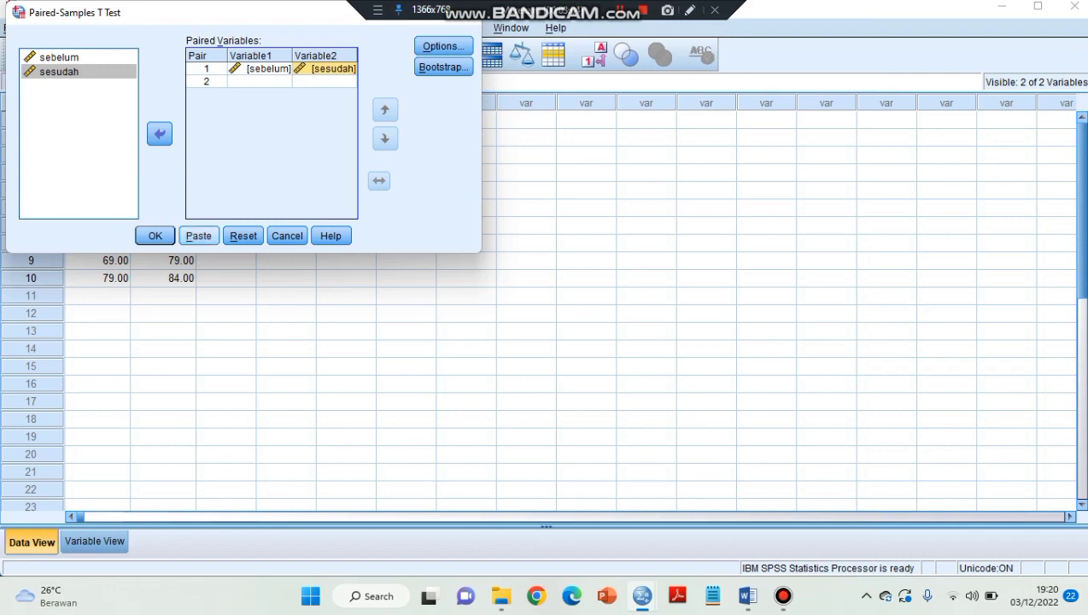
{"action": "left_click", "coordinate": [155, 236]}
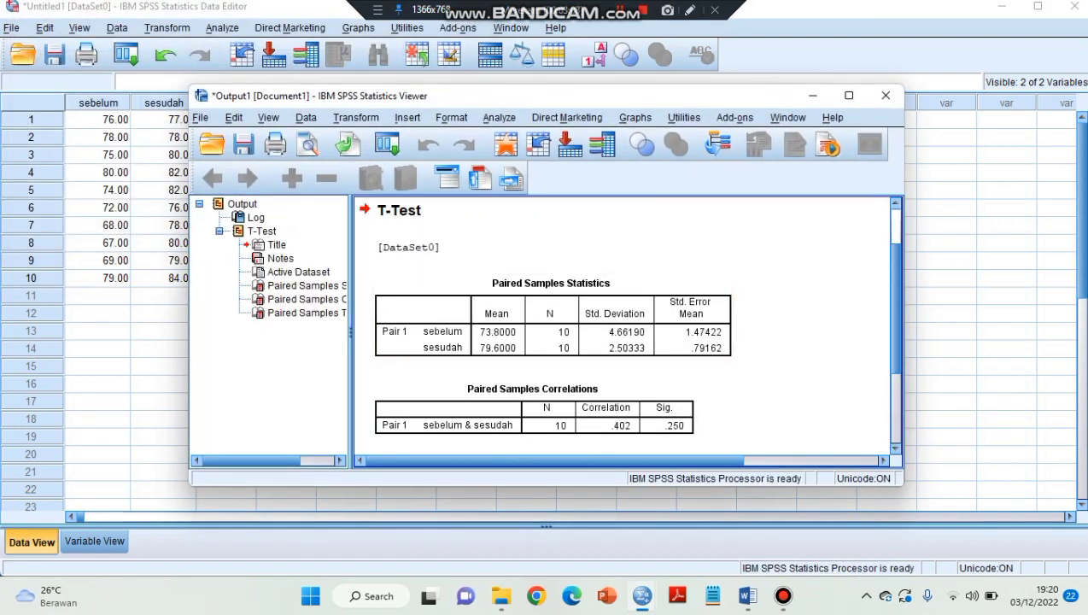
- Maximize the output viewer and examine the Paired Samples Statistics, Correlations and Test tables
{"action": "scroll", "coordinate": [625, 329], "scroll_direction": "down", "scroll_amount": 3}
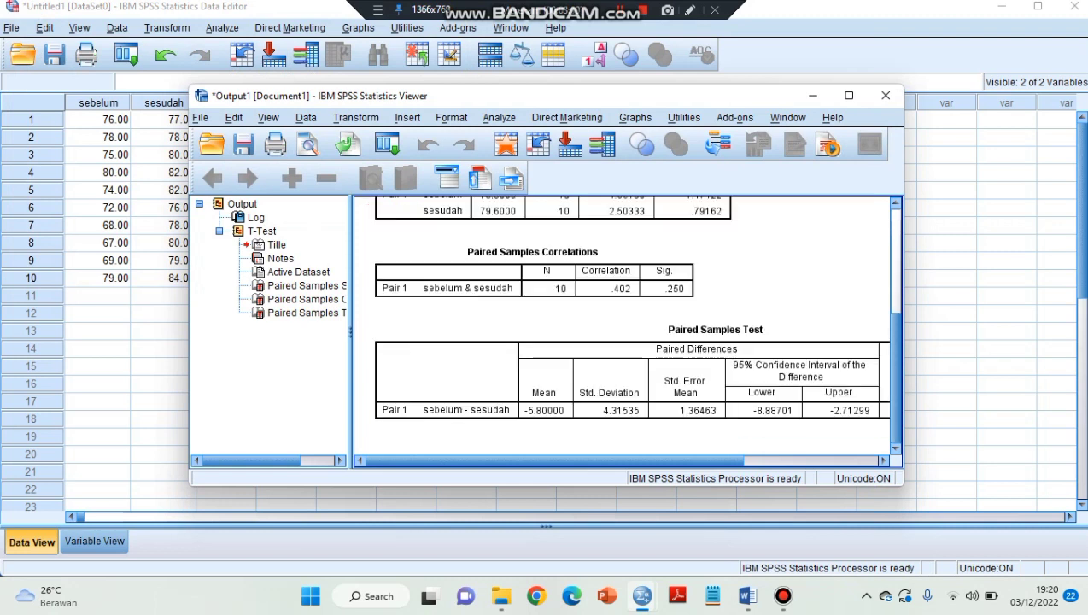
{"action": "scroll", "coordinate": [626, 329], "scroll_direction": "up", "scroll_amount": 2}
{"action": "scroll", "coordinate": [626, 329], "scroll_direction": "up", "scroll_amount": 2}
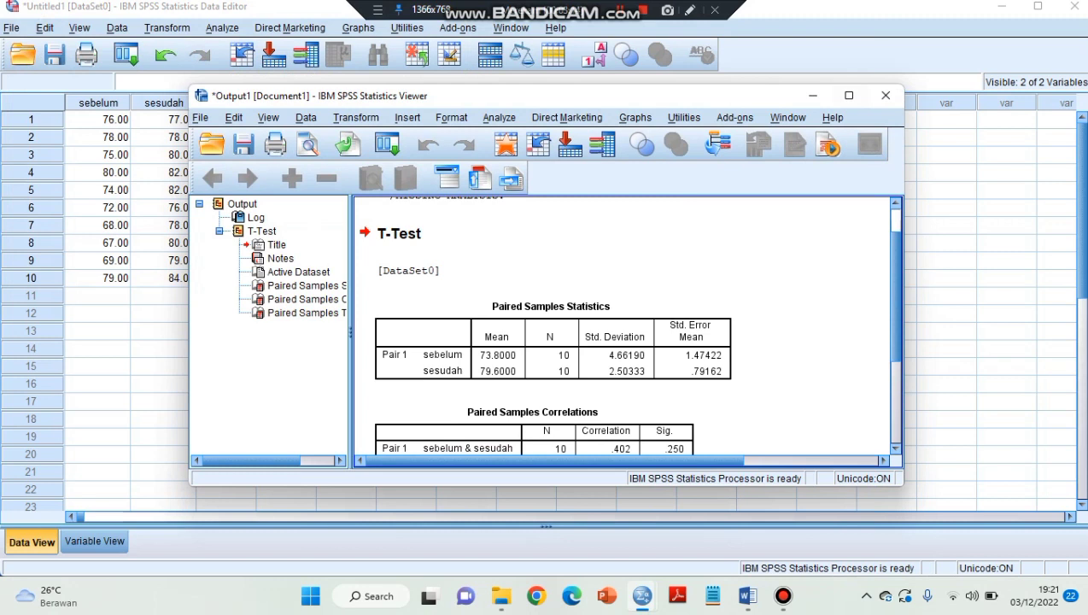
{"action": "left_click", "coordinate": [849, 94]}
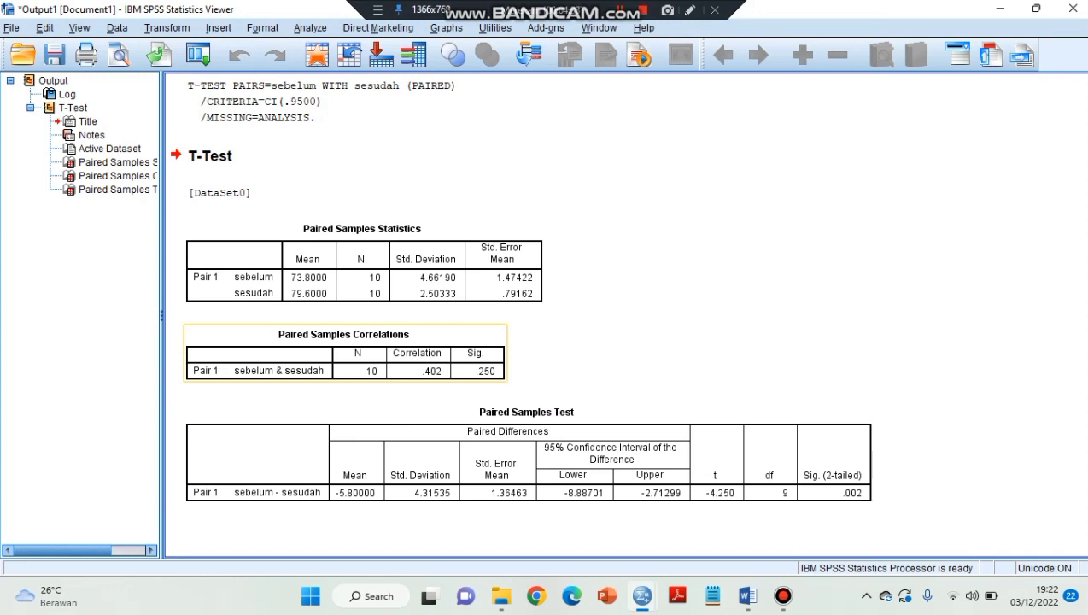
{"action": "left_click", "coordinate": [345, 353]}
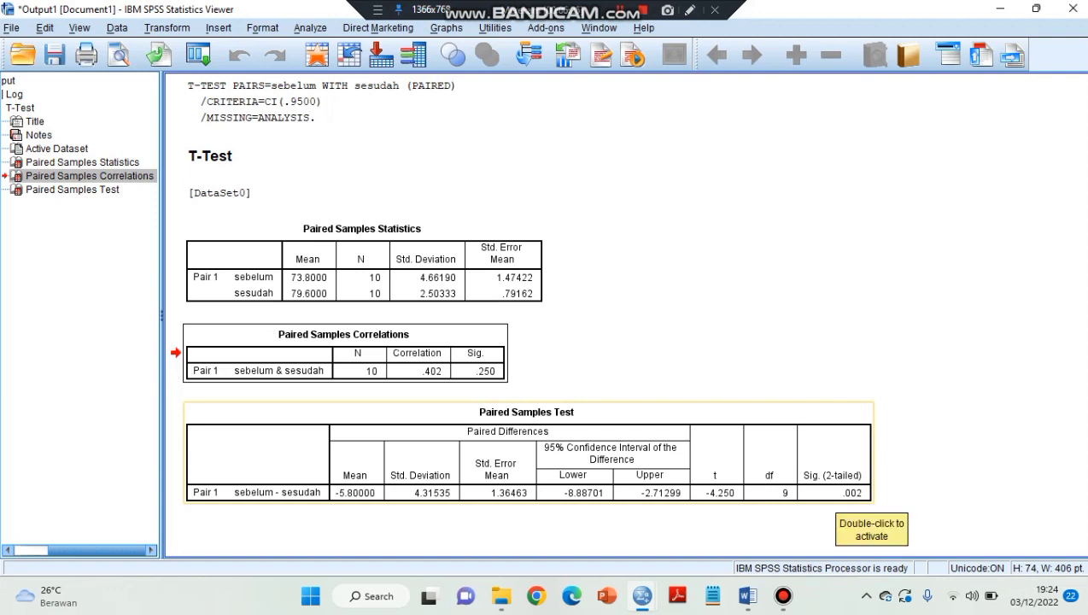
{"action": "left_click", "coordinate": [835, 494]}
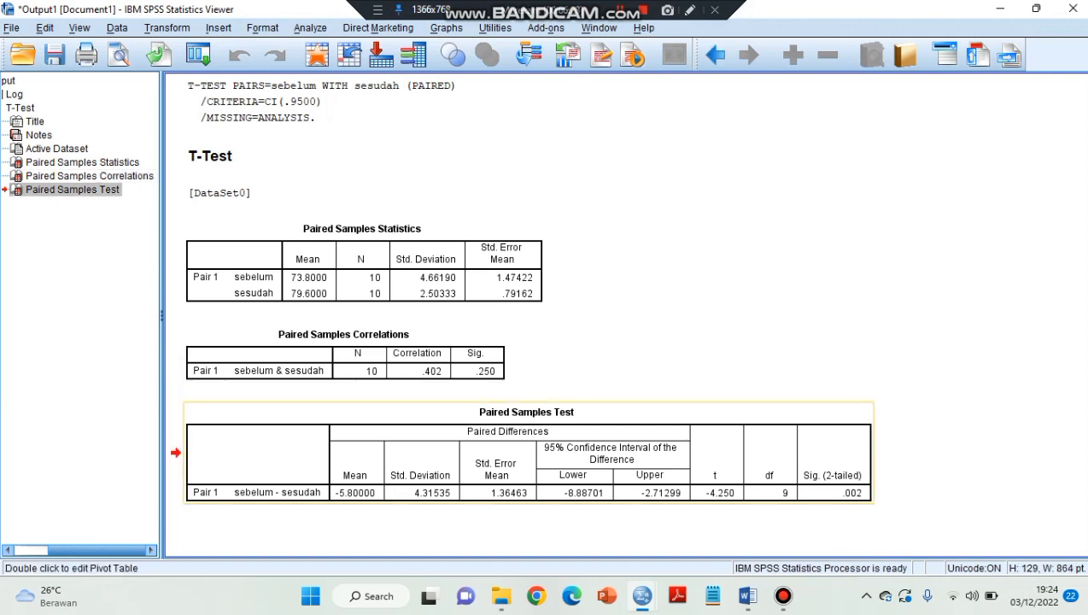